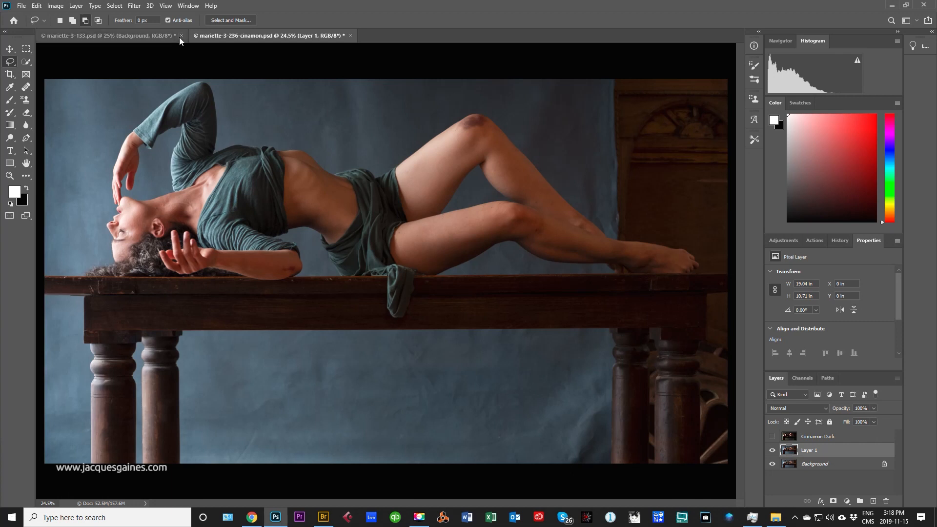
# Add a new empty layer and heal the bruise on the raised knee using sampled skin from nearby
pyautogui.click(827, 480)
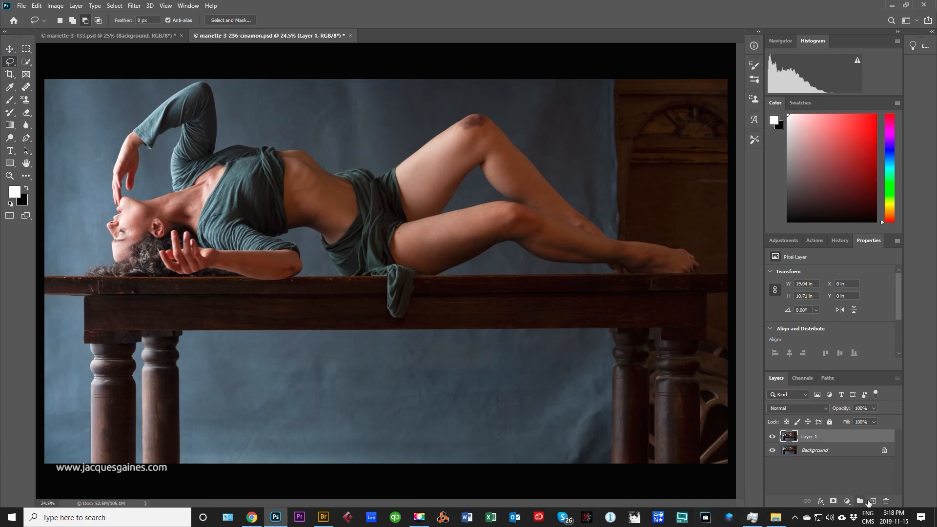
pyautogui.click(872, 501)
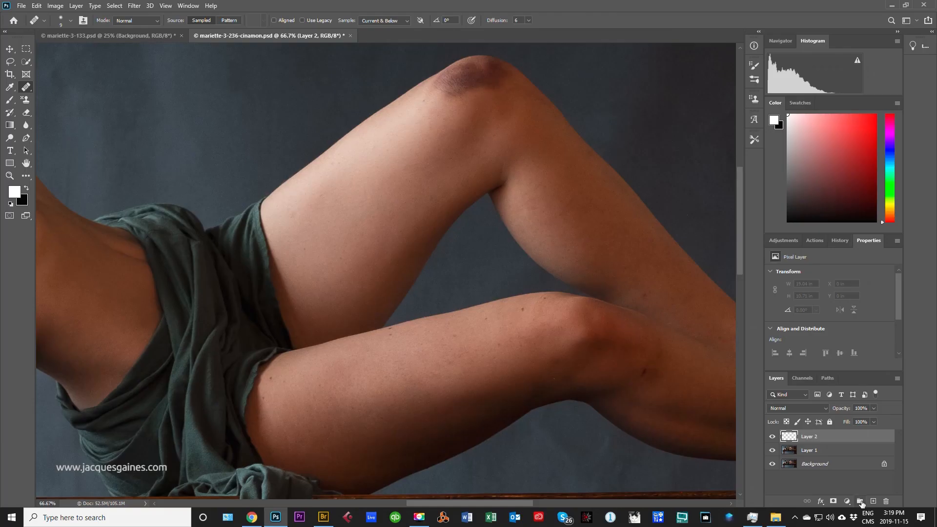
pyautogui.moveTo(481, 84); pyautogui.dragTo(453, 86)
pyautogui.keyDown('alt'); pyautogui.click(424, 130); pyautogui.keyUp('alt')
pyautogui.click(470, 87)
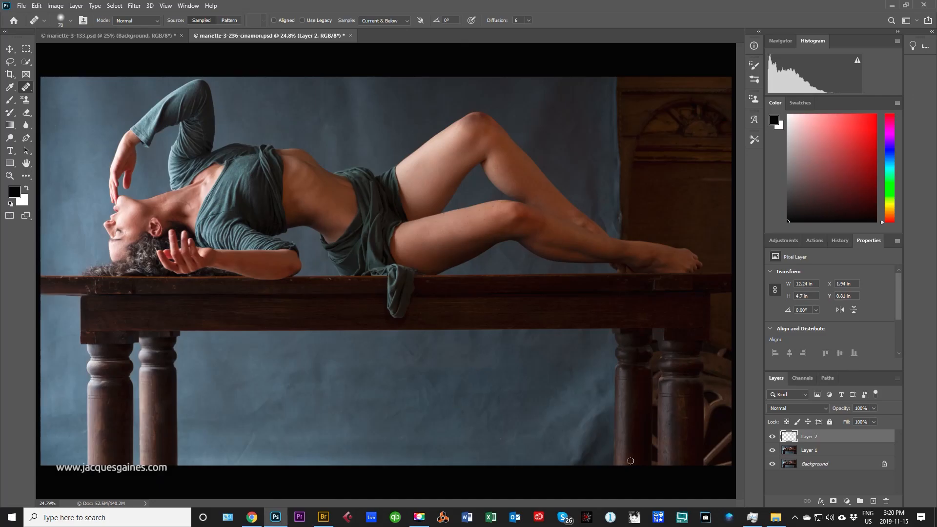
# Stamp all visible layers into a new top layer and name it Luminar
pyautogui.click(831, 482)
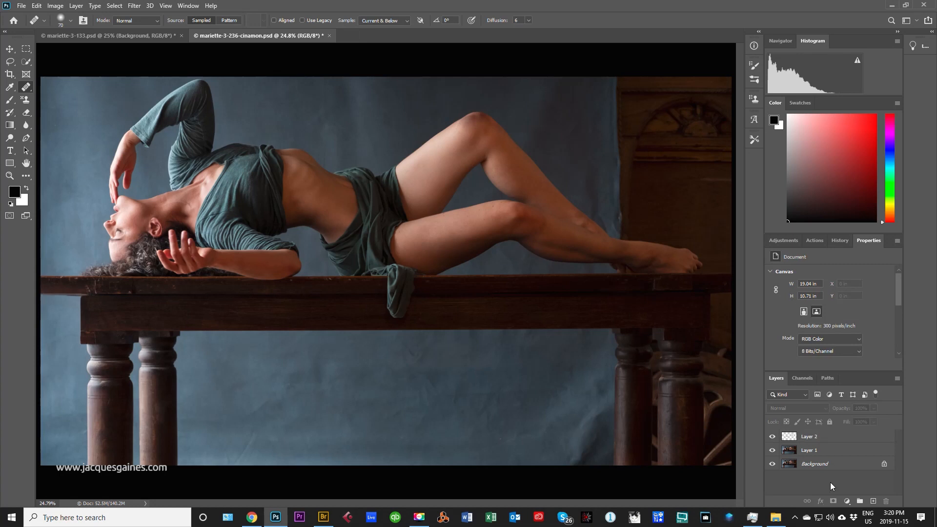
pyautogui.hotkey('ctrl', 'alt', 'shift', 'e')
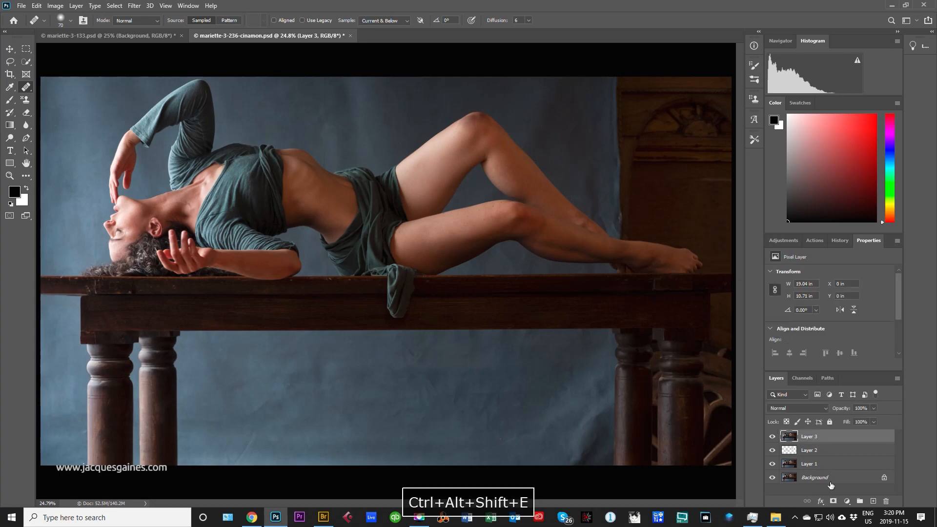
pyautogui.doubleClick(823, 441)
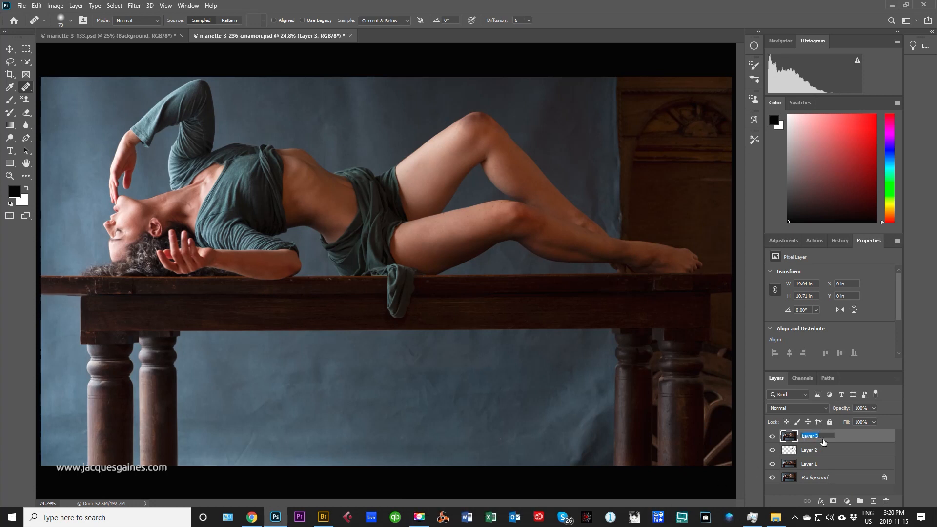
pyautogui.write('Luminar')
pyautogui.press('Return')
# Hide and show the Luminar layer to check it against the layers beneath
pyautogui.rightClick(809, 442)
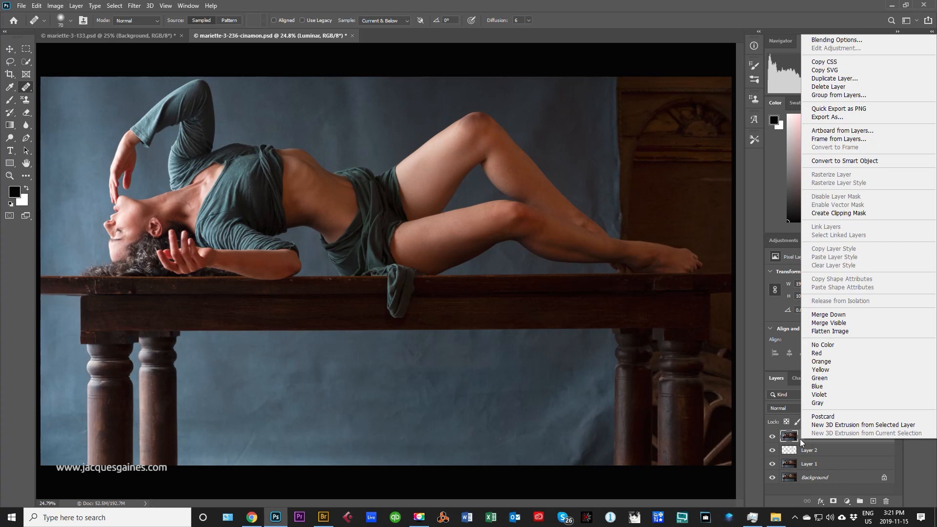
pyautogui.click(801, 439)
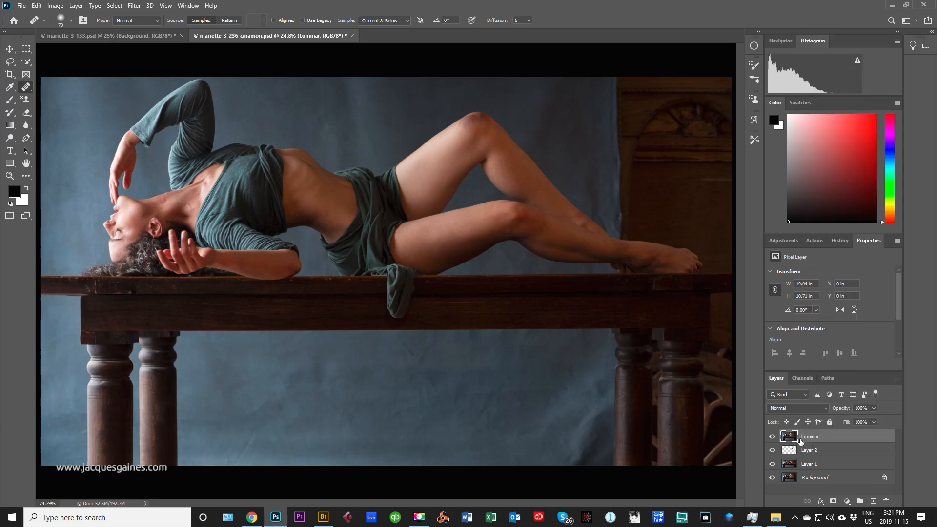
pyautogui.click(772, 437)
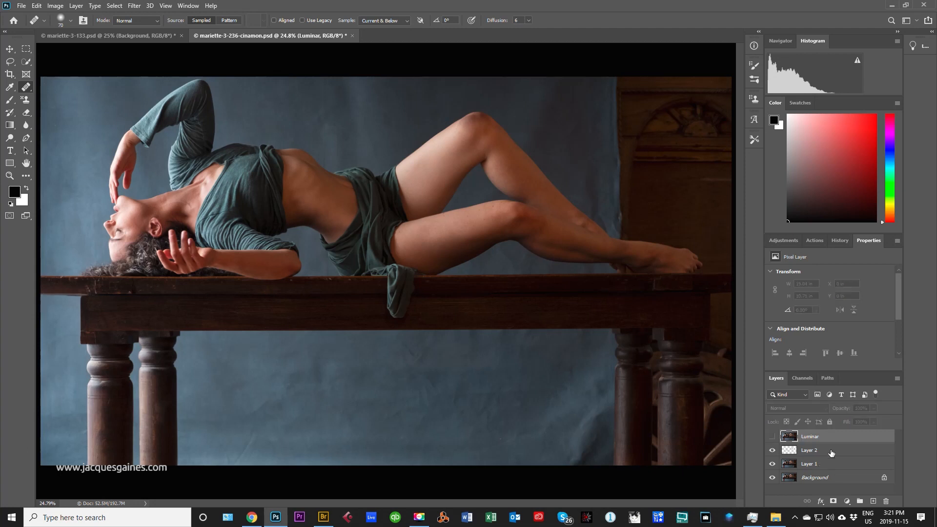
pyautogui.click(772, 437)
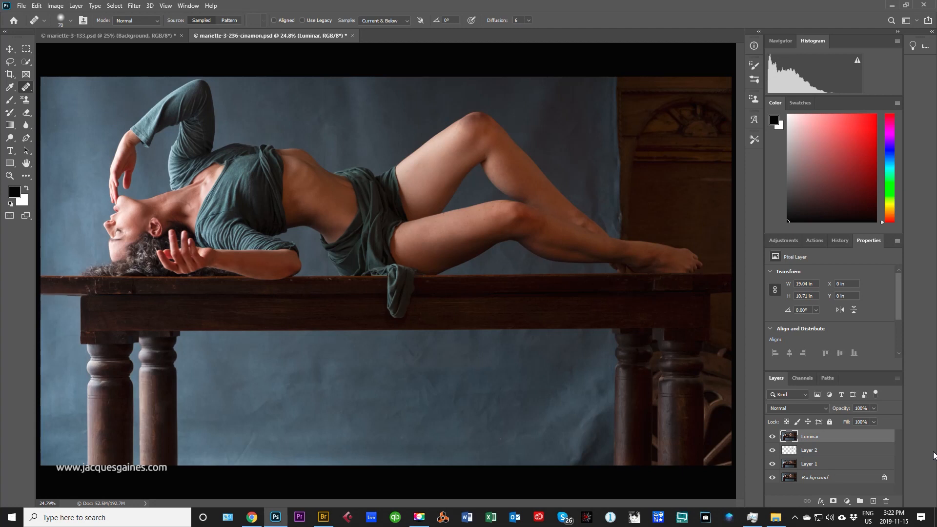
# Open the Luminar layer in the Luminar 4 filter from Skylum Software
pyautogui.rightClick(810, 436)
pyautogui.click(809, 441)
pyautogui.click(133, 5)
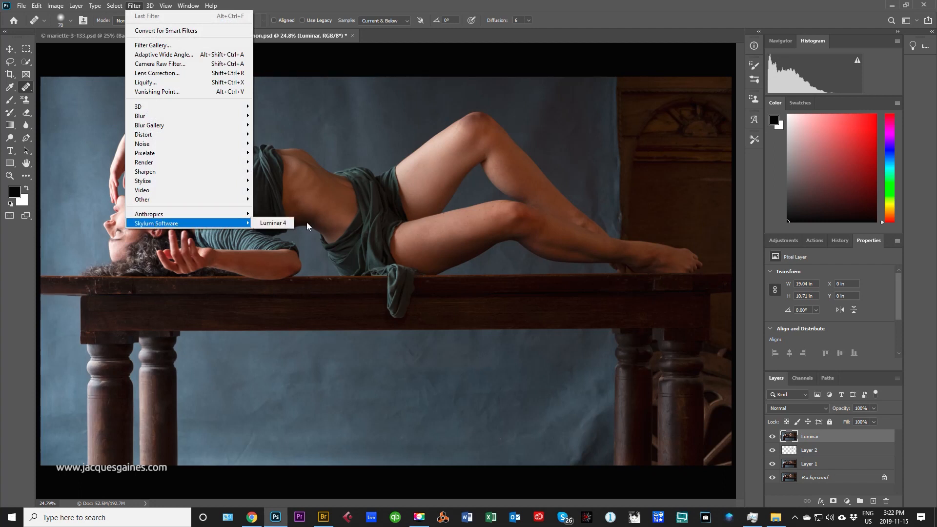
pyautogui.click(278, 223)
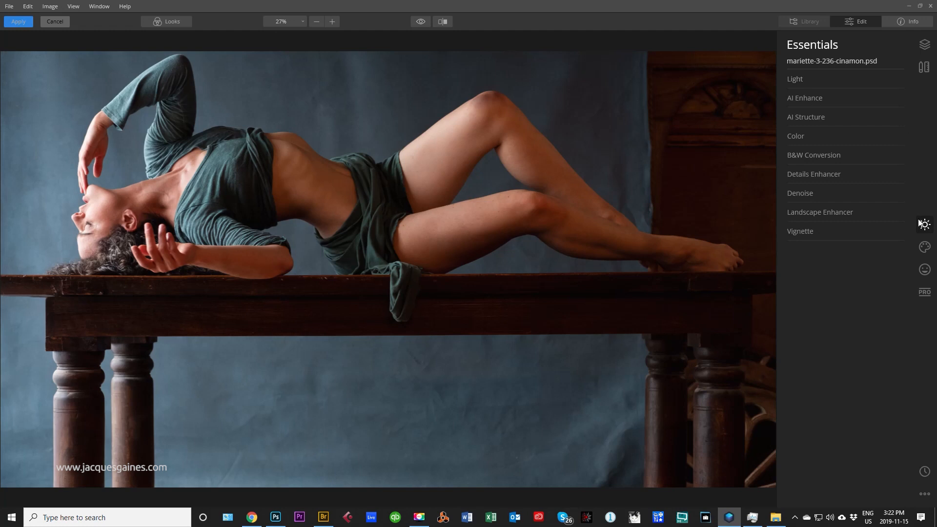
# Apply AI Skin Enhancer with an amount of 81 and compare the skin before and after across the image
pyautogui.click(924, 269)
pyautogui.click(800, 76)
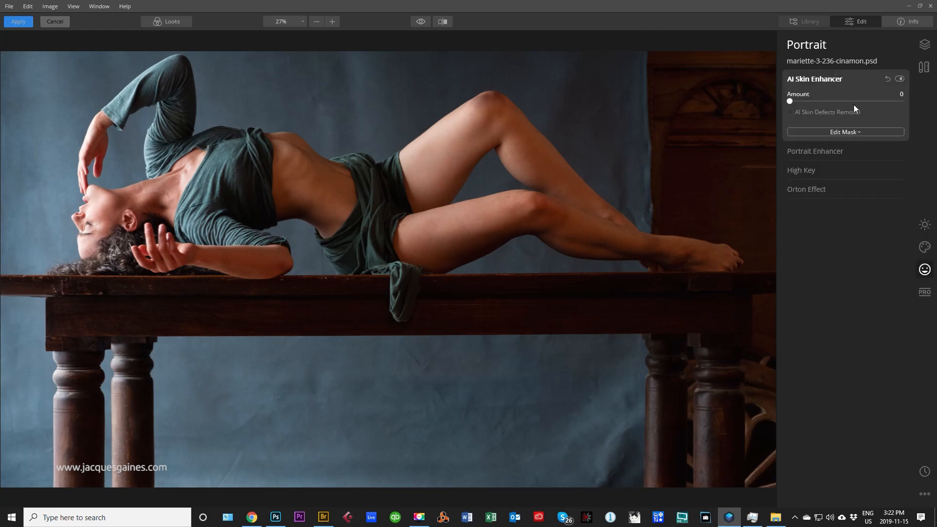
pyautogui.moveTo(824, 102); pyautogui.dragTo(805, 102)
pyautogui.click(445, 23)
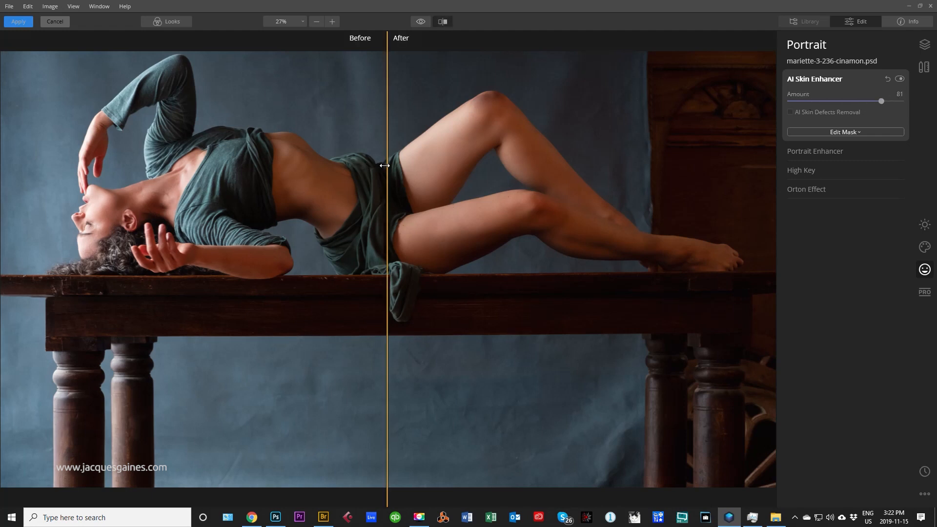
pyautogui.moveTo(387, 166); pyautogui.dragTo(34, 218)
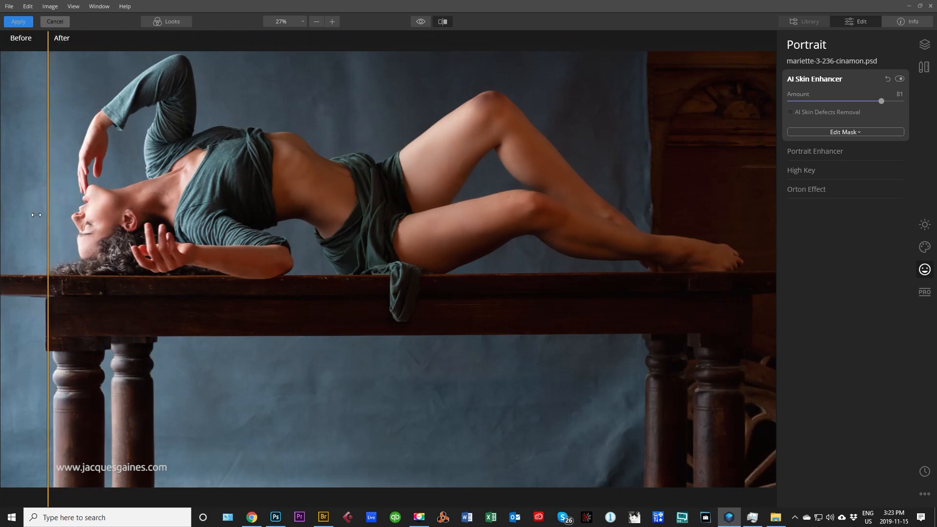
# Refine the AI Skin Enhancer amount to 85 using the before/after comparison, and close the comparison
pyautogui.moveTo(881, 101); pyautogui.dragTo(845, 104)
pyautogui.moveTo(49, 190); pyautogui.dragTo(726, 187)
pyautogui.moveTo(852, 109); pyautogui.dragTo(868, 100)
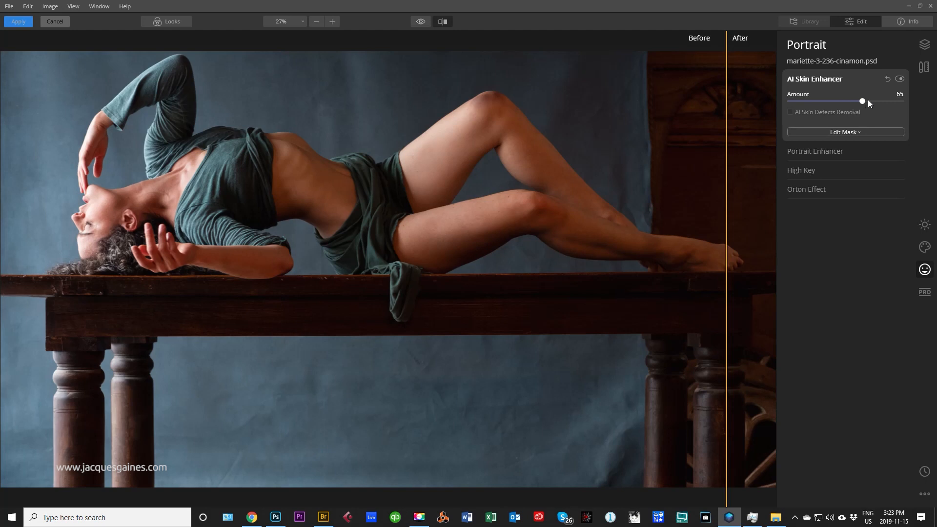
pyautogui.moveTo(726, 174); pyautogui.dragTo(49, 155)
pyautogui.click(442, 22)
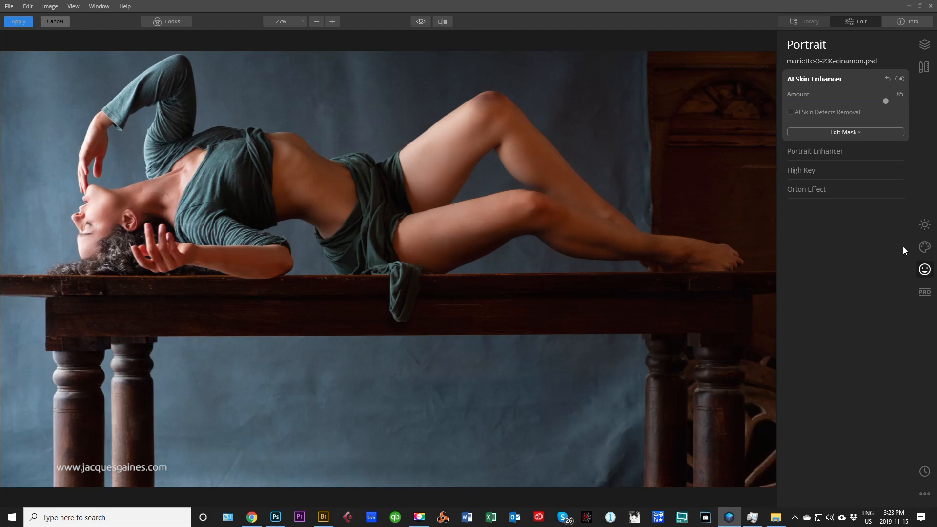
# Apply the Dramatic creative effect with an amount of 74 and local contrast of 47
pyautogui.click(925, 248)
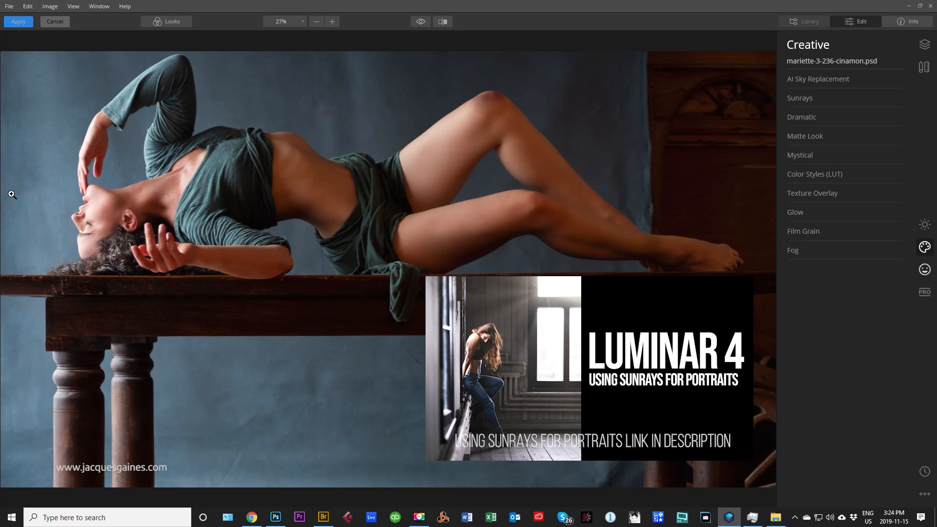
pyautogui.click(798, 118)
pyautogui.click(798, 118)
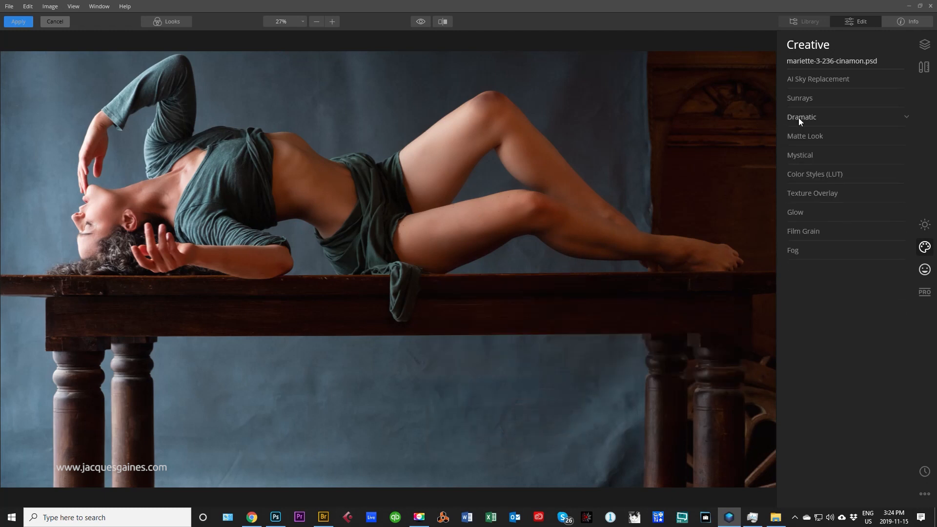
pyautogui.click(847, 117)
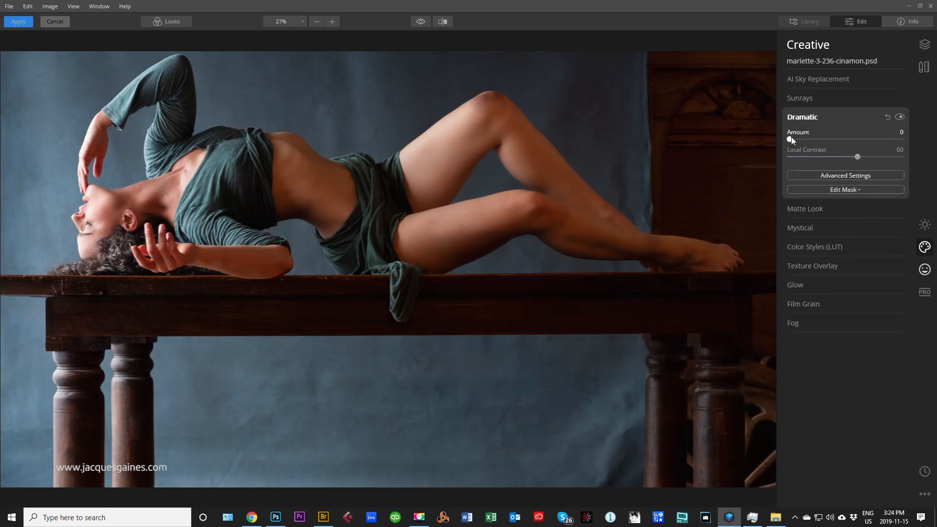
pyautogui.moveTo(807, 138); pyautogui.dragTo(849, 139)
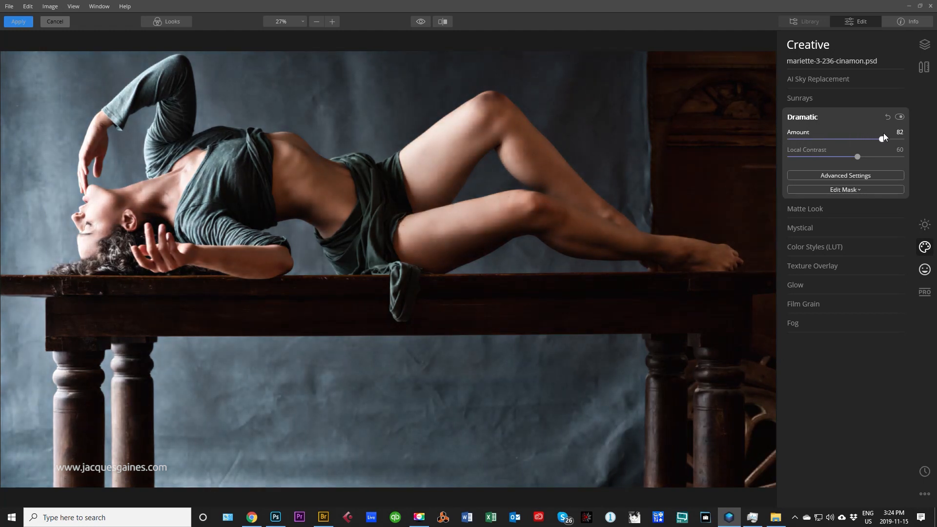
pyautogui.moveTo(885, 135); pyautogui.dragTo(856, 168)
pyautogui.moveTo(886, 138); pyautogui.dragTo(845, 162)
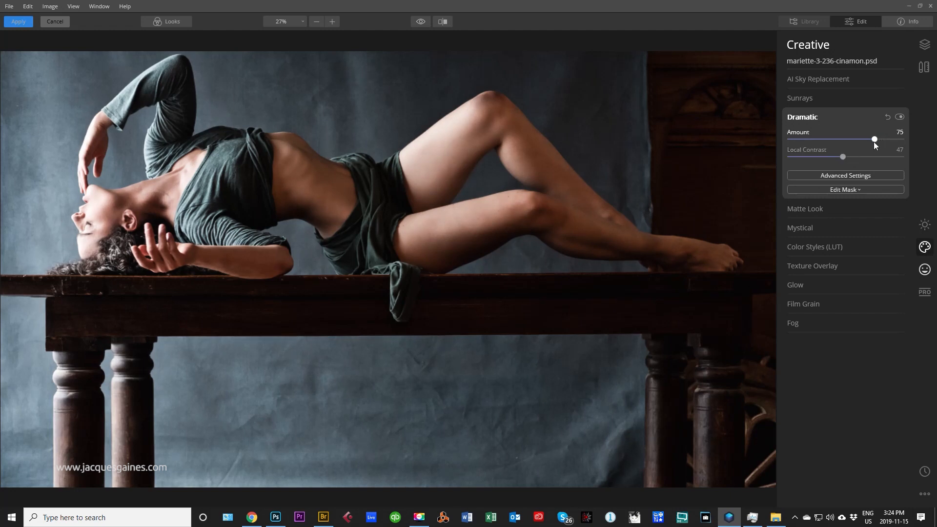
# Lower the brightness and raise the saturation in the Dramatic effect's advanced settings
pyautogui.click(847, 175)
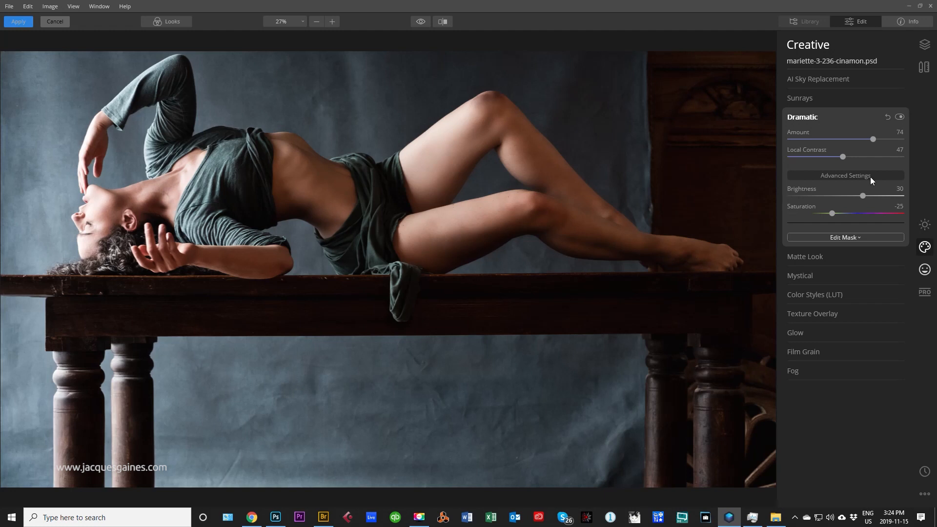
pyautogui.moveTo(844, 198); pyautogui.dragTo(856, 214)
pyautogui.click(836, 176)
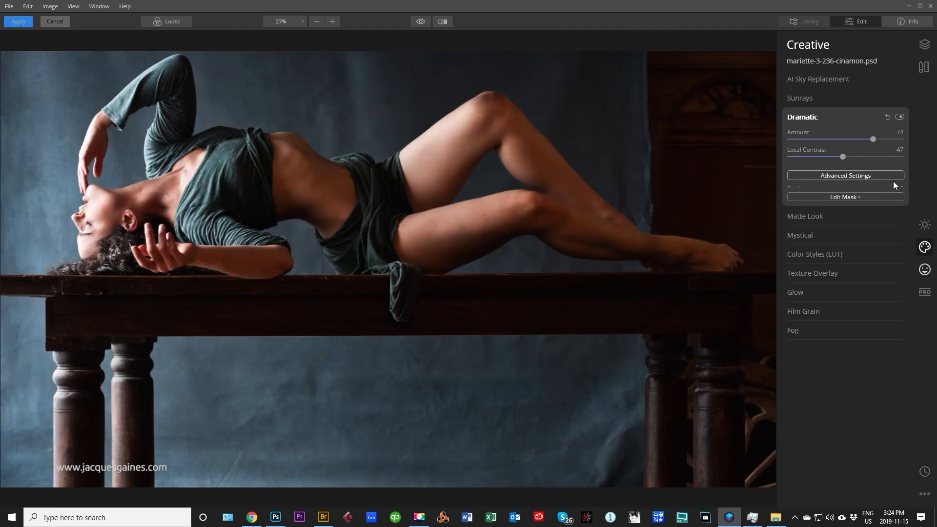
# Try out the Matte Look and Fog effects and return both amounts to 0
pyautogui.click(821, 210)
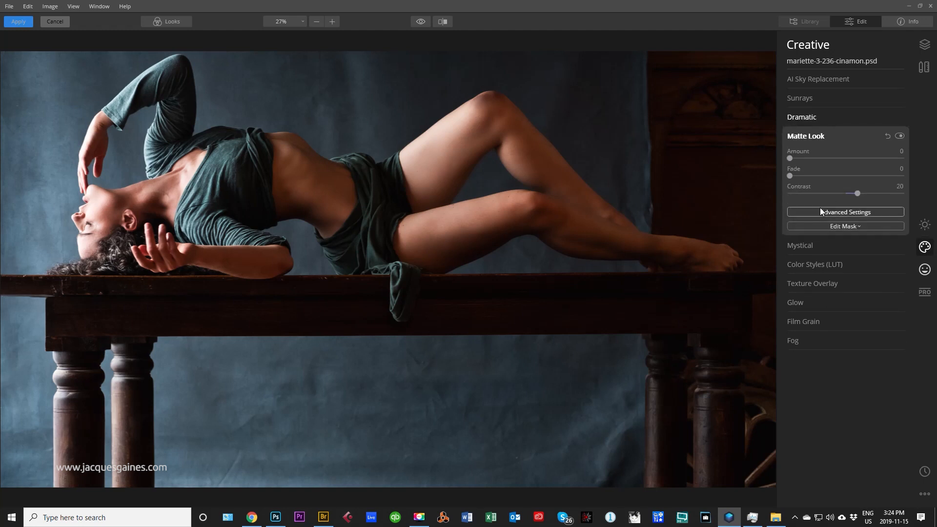
pyautogui.moveTo(789, 160)
pyautogui.mouseDown()
pyautogui.moveTo(859, 159)
pyautogui.moveTo(811, 176)
pyautogui.moveTo(821, 172)
pyautogui.moveTo(783, 165)
pyautogui.mouseUp()
pyautogui.click(806, 341)
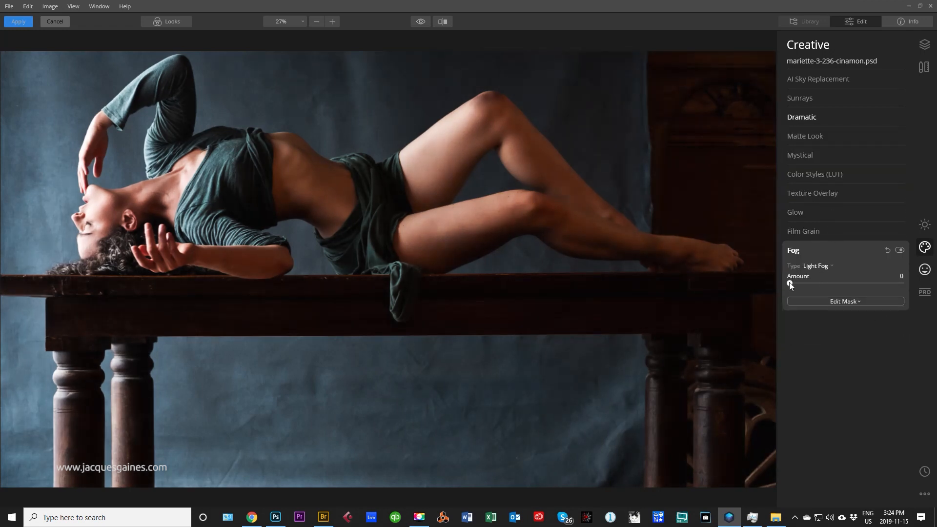
pyautogui.moveTo(790, 283)
pyautogui.mouseDown()
pyautogui.moveTo(858, 283)
pyautogui.moveTo(785, 290)
pyautogui.mouseUp()
# Apply the Matte Look effect with an amount of 54, fade of 21 and contrast of 10
pyautogui.click(807, 137)
pyautogui.moveTo(794, 158); pyautogui.dragTo(867, 156)
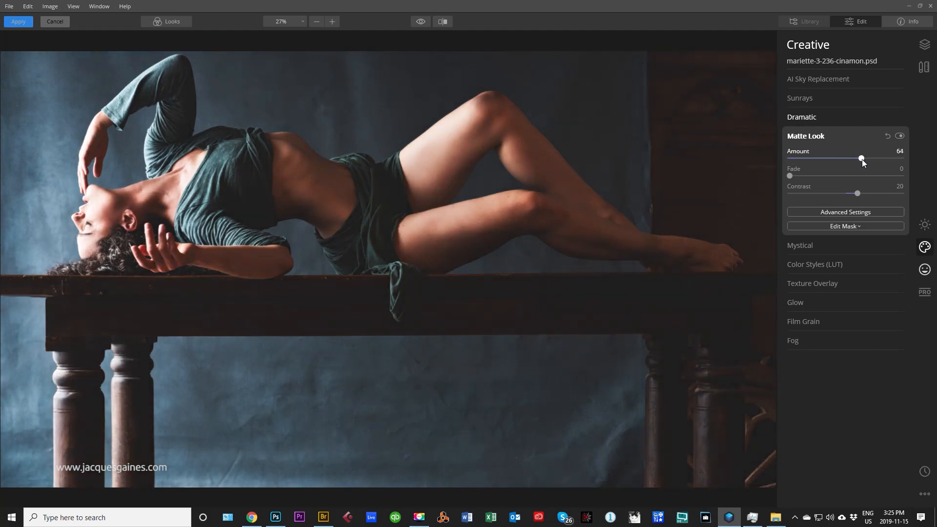
pyautogui.moveTo(793, 176); pyautogui.dragTo(843, 201)
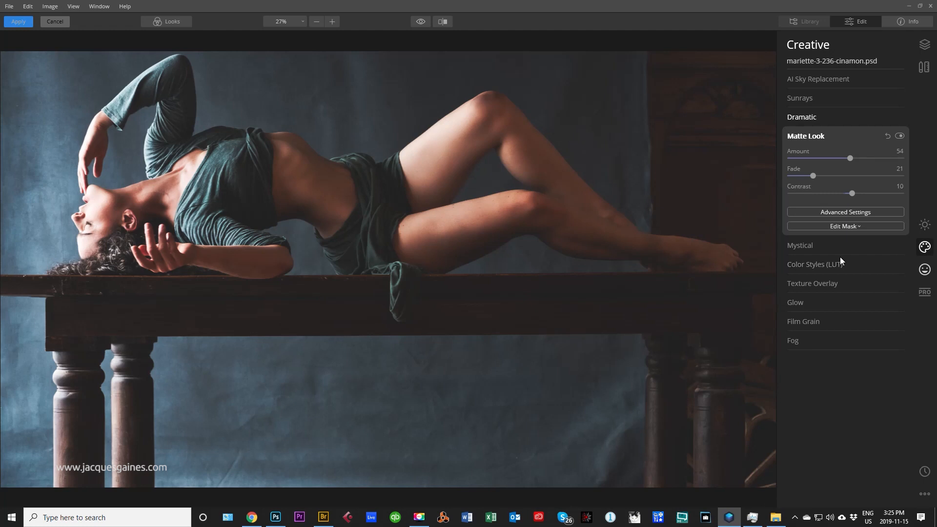
# Apply the Mystical effect with an amount of 74 and shadows at 8
pyautogui.click(809, 250)
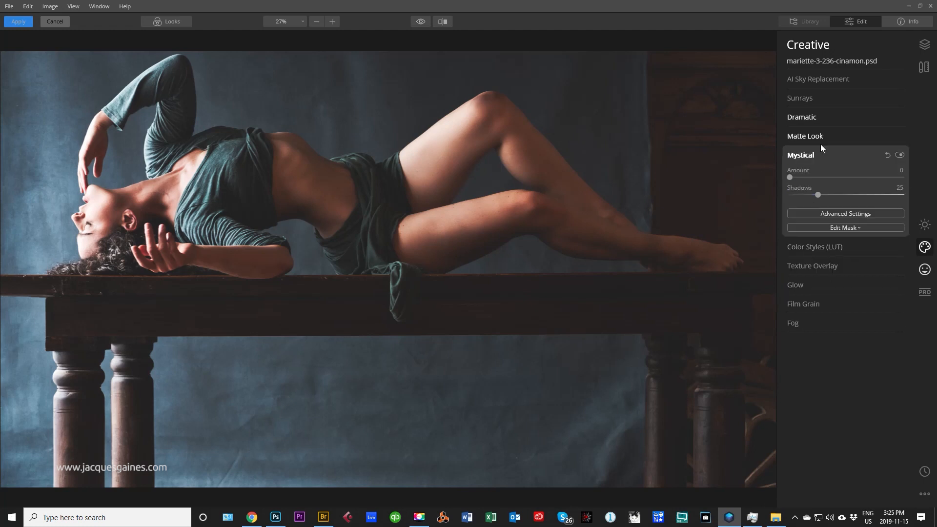
pyautogui.moveTo(790, 175)
pyautogui.mouseDown()
pyautogui.moveTo(884, 170)
pyautogui.moveTo(816, 182)
pyautogui.moveTo(788, 177)
pyautogui.mouseUp()
pyautogui.moveTo(798, 175); pyautogui.dragTo(873, 177)
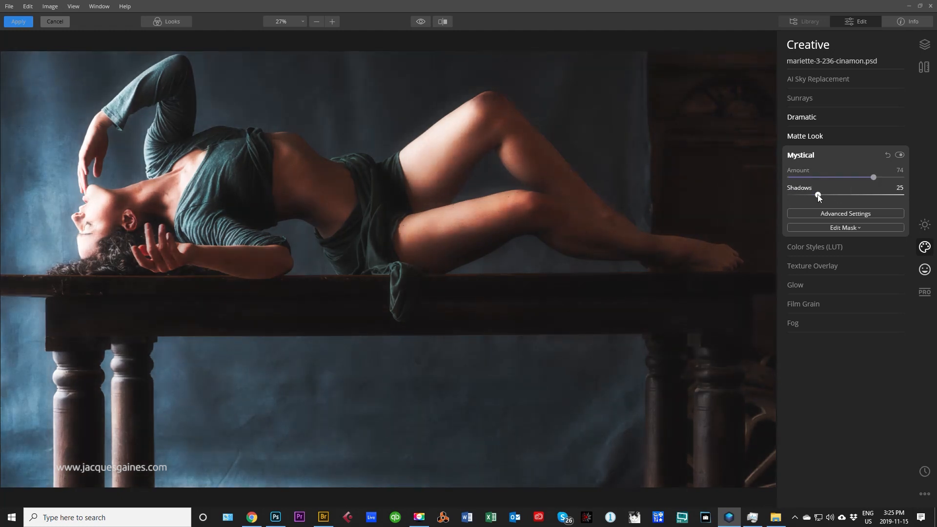
pyautogui.moveTo(818, 195); pyautogui.dragTo(797, 211)
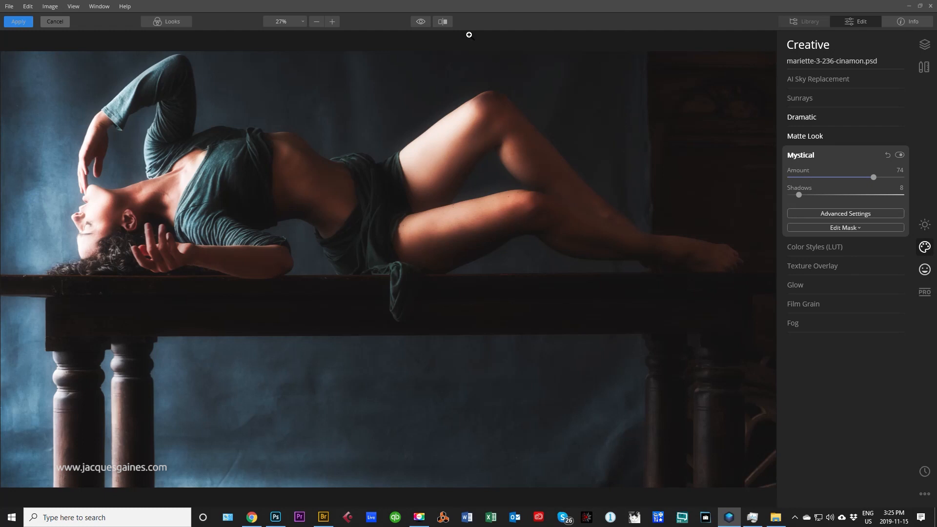
# Compare the whole image before and after the applied effects, and close the comparison
pyautogui.click(444, 23)
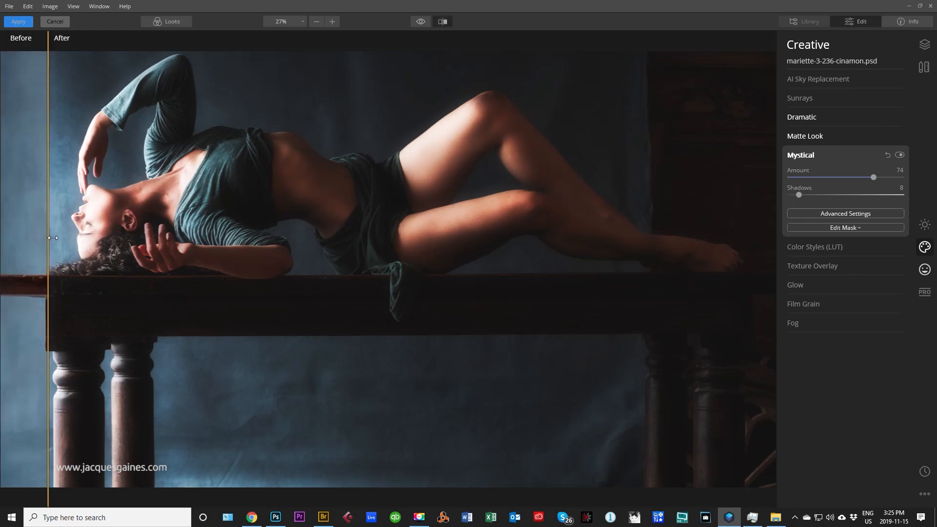
pyautogui.moveTo(52, 239); pyautogui.dragTo(34, 243)
pyautogui.moveTo(49, 161)
pyautogui.mouseDown()
pyautogui.moveTo(481, 156)
pyautogui.moveTo(48, 161)
pyautogui.mouseUp()
pyautogui.click(442, 22)
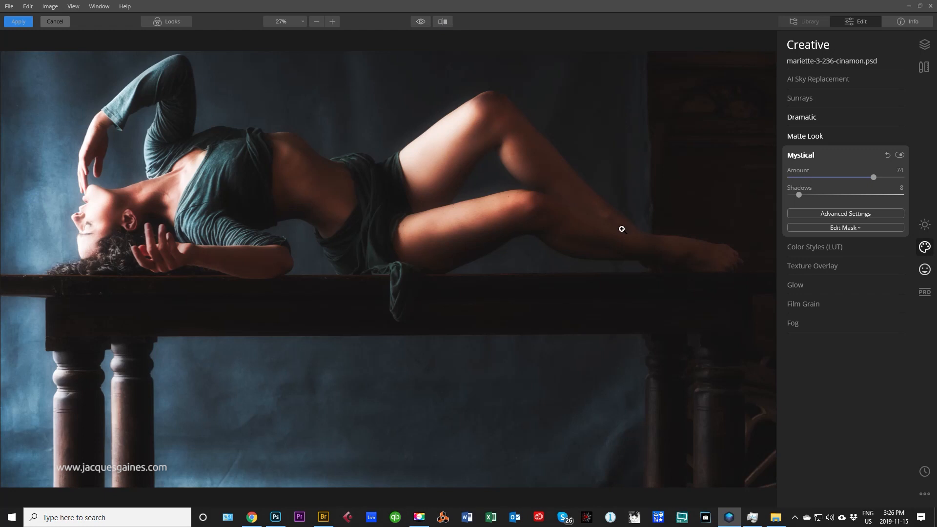
# Apply the Grace LUT to the image with the Color Styles effect
pyautogui.click(818, 247)
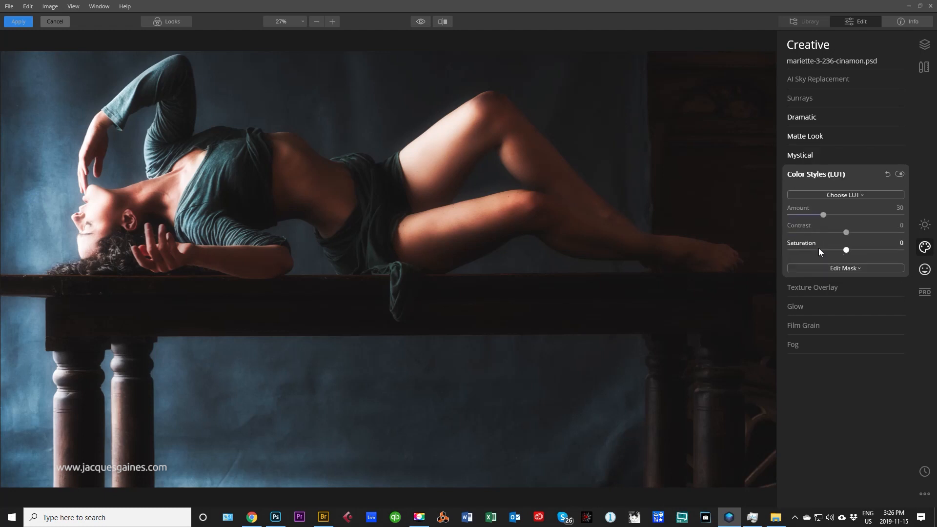
pyautogui.click(850, 195)
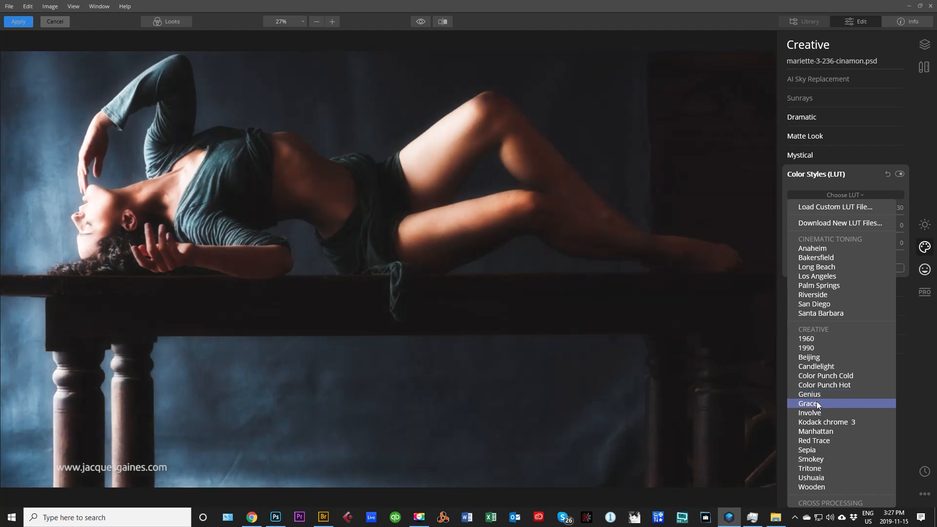
pyautogui.click(816, 403)
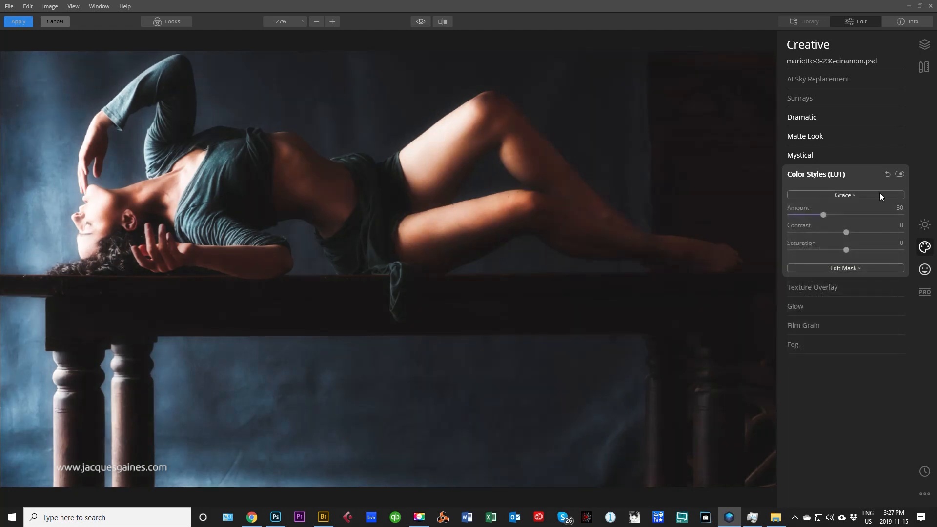
# Compare the image with and without the Grace color style, and turn on the before-and-after split comparison
pyautogui.click(900, 173)
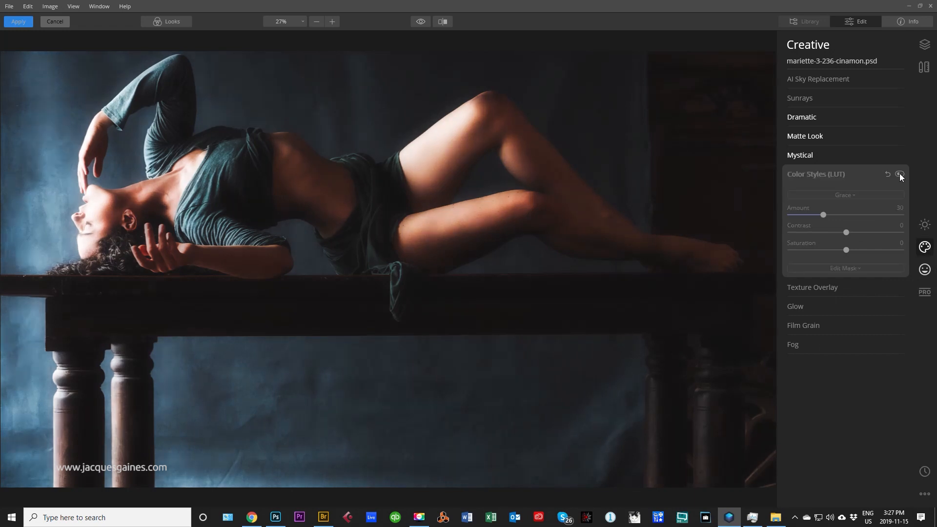
pyautogui.click(900, 174)
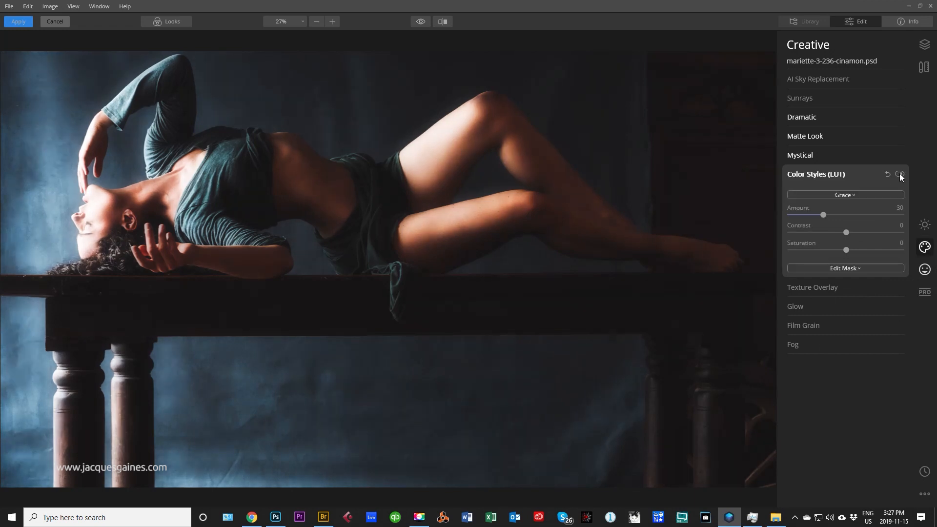
pyautogui.click(443, 21)
pyautogui.moveTo(48, 194); pyautogui.dragTo(17, 206)
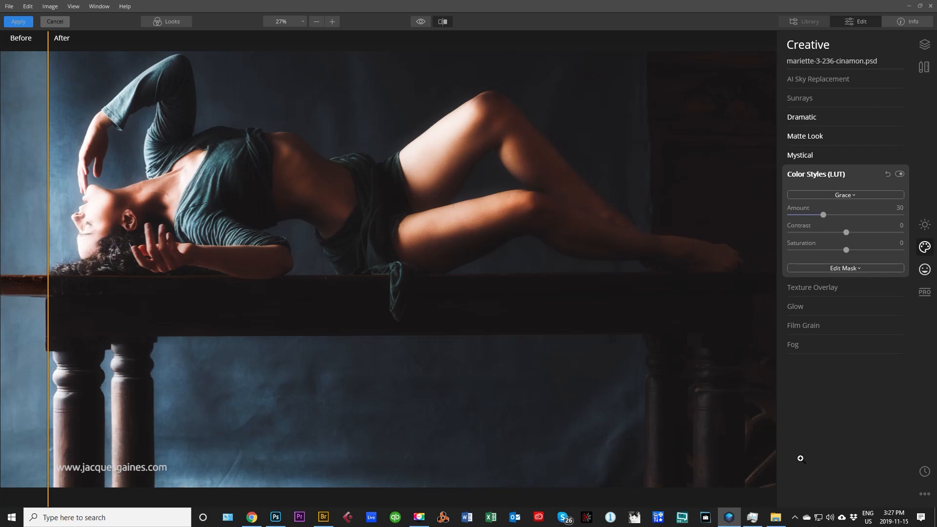
# Look at the Texture Overlay options, and try out the Glow effect before returning its amount to 0
pyautogui.click(804, 287)
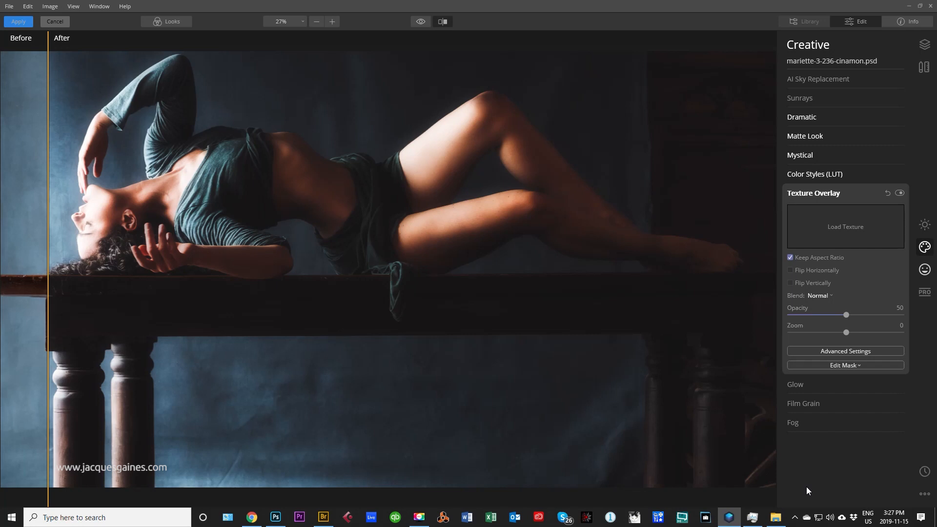
pyautogui.click(815, 194)
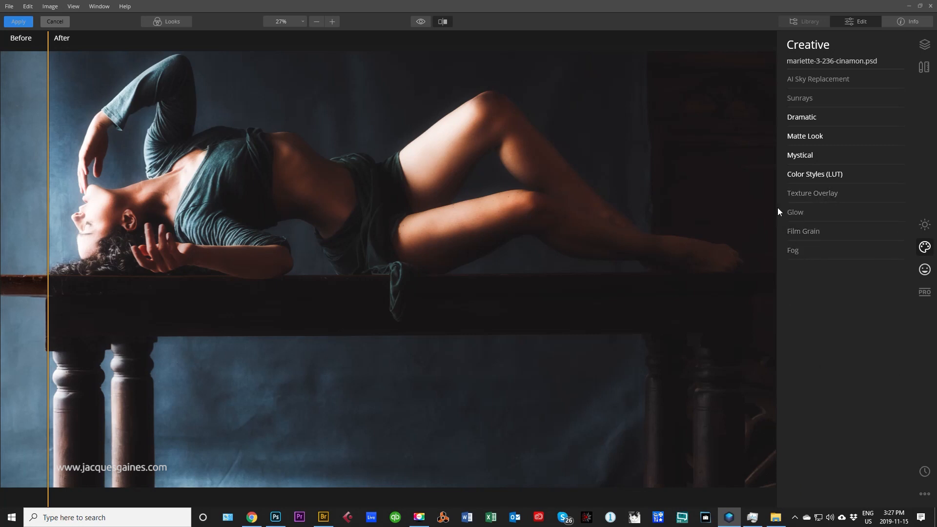
pyautogui.click(795, 212)
pyautogui.moveTo(794, 244); pyautogui.dragTo(894, 241)
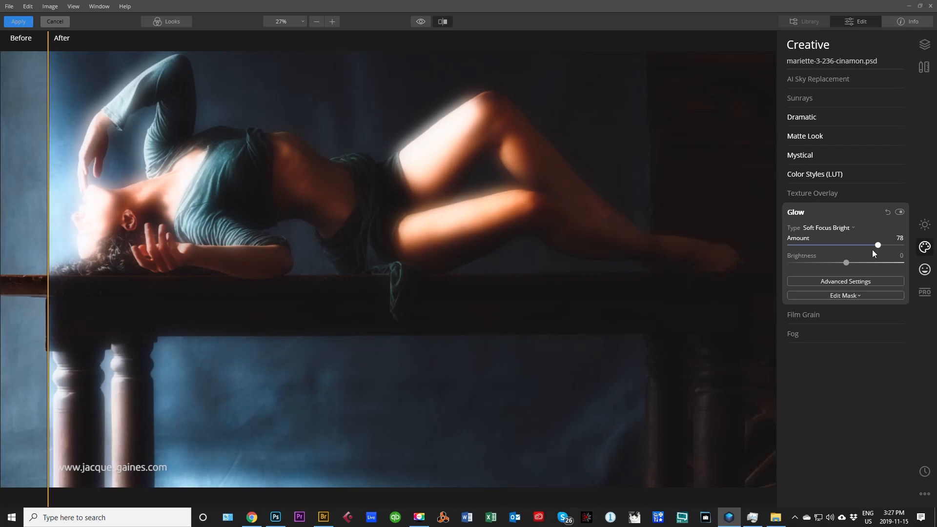
pyautogui.moveTo(873, 250); pyautogui.dragTo(788, 250)
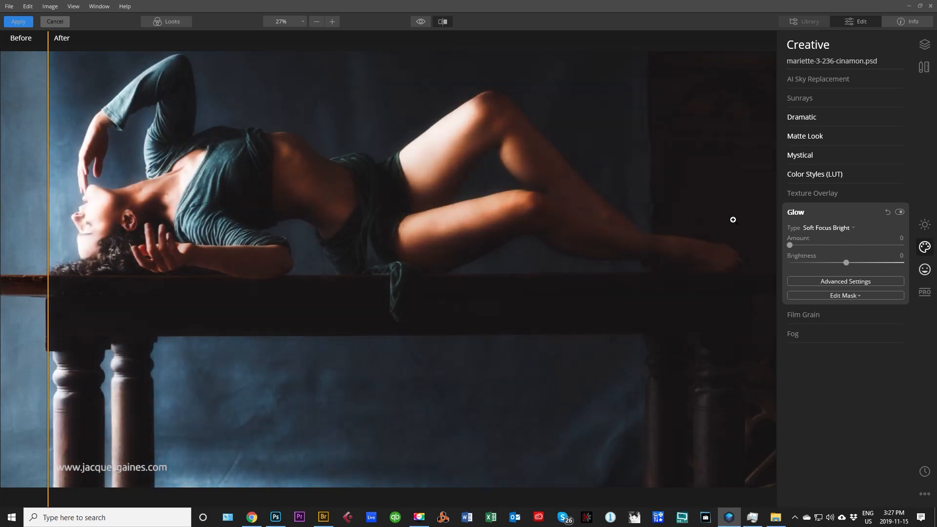
pyautogui.click(818, 211)
# Add a small amount of Film Grain to the image
pyautogui.click(805, 231)
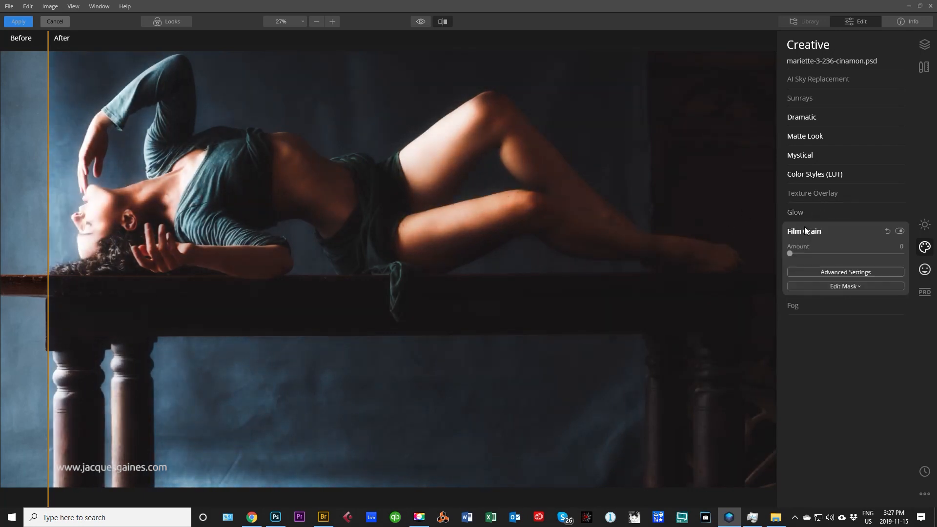
pyautogui.moveTo(798, 253)
pyautogui.mouseDown()
pyautogui.moveTo(836, 255)
pyautogui.moveTo(804, 258)
pyautogui.mouseUp()
pyautogui.moveTo(801, 258); pyautogui.dragTo(799, 259)
# Preview other color styles such as Palm Springs, keep Grace, and apply all Luminar effects to return to Photoshop
pyautogui.click(827, 180)
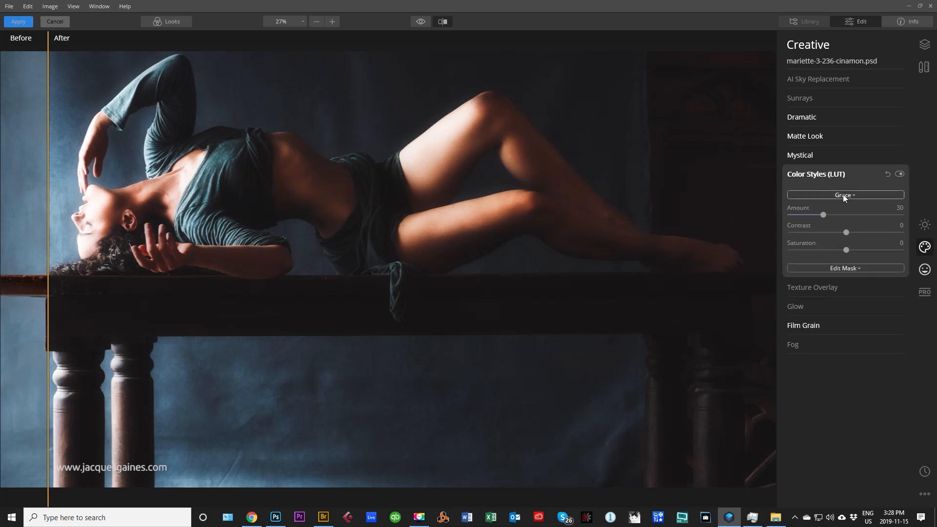
pyautogui.click(842, 194)
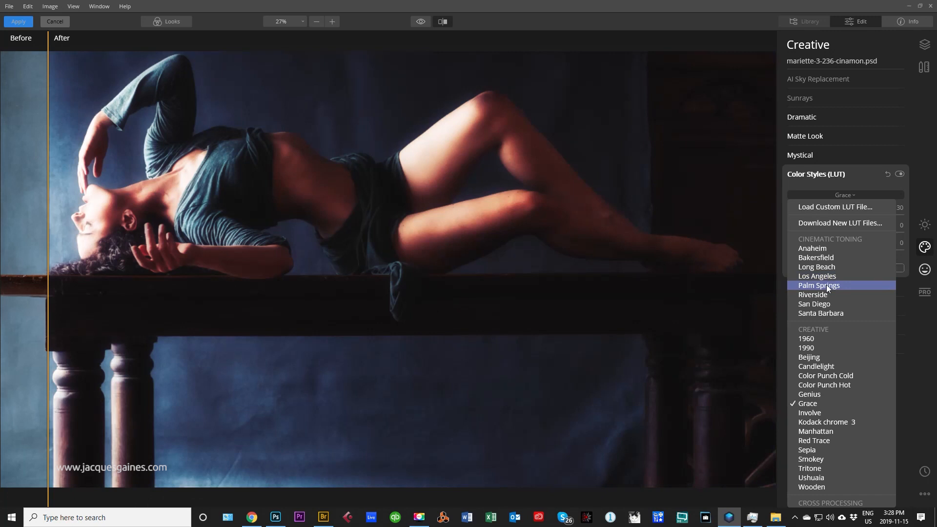
pyautogui.click(816, 403)
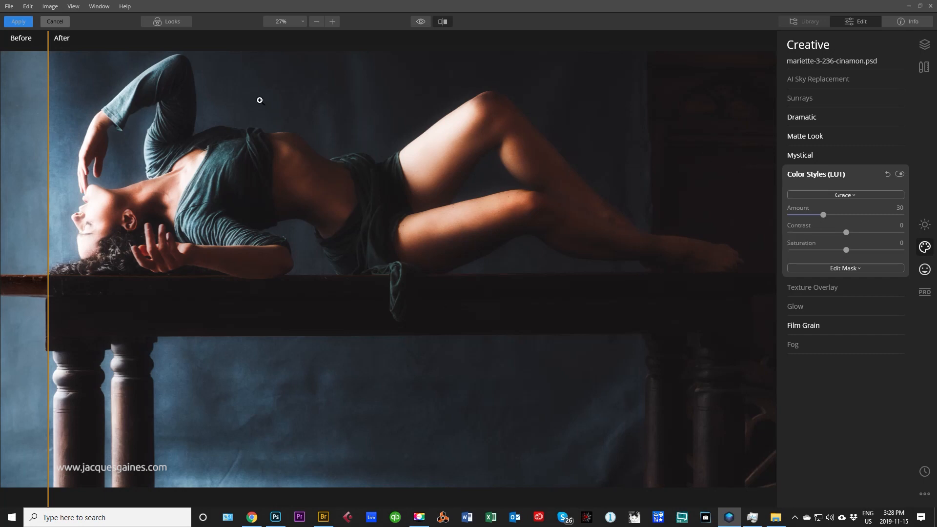
pyautogui.click(19, 21)
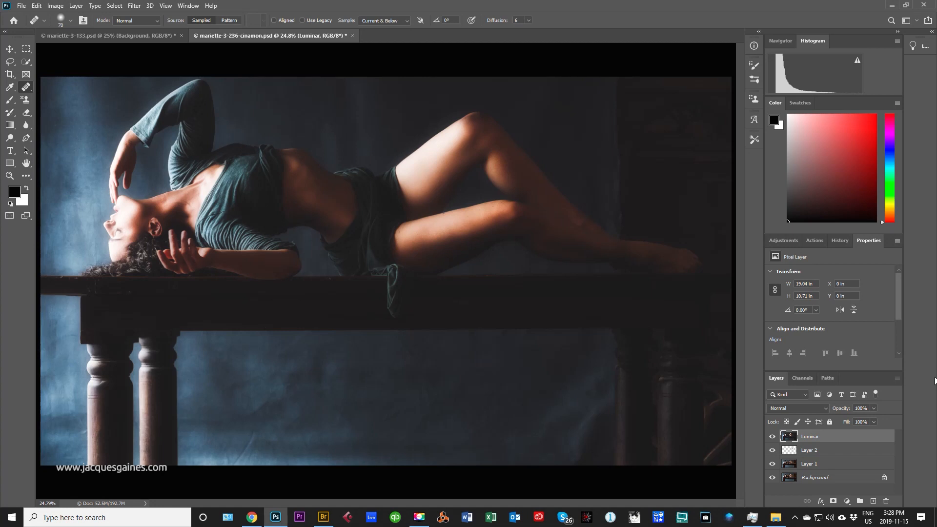
# Try out a reduced fill of 60% on the Luminar layer and return it to 100%
pyautogui.click(874, 422)
pyautogui.moveTo(873, 433)
pyautogui.mouseDown()
pyautogui.moveTo(859, 429)
pyautogui.moveTo(891, 435)
pyautogui.mouseUp()
pyautogui.moveTo(858, 440); pyautogui.dragTo(855, 441)
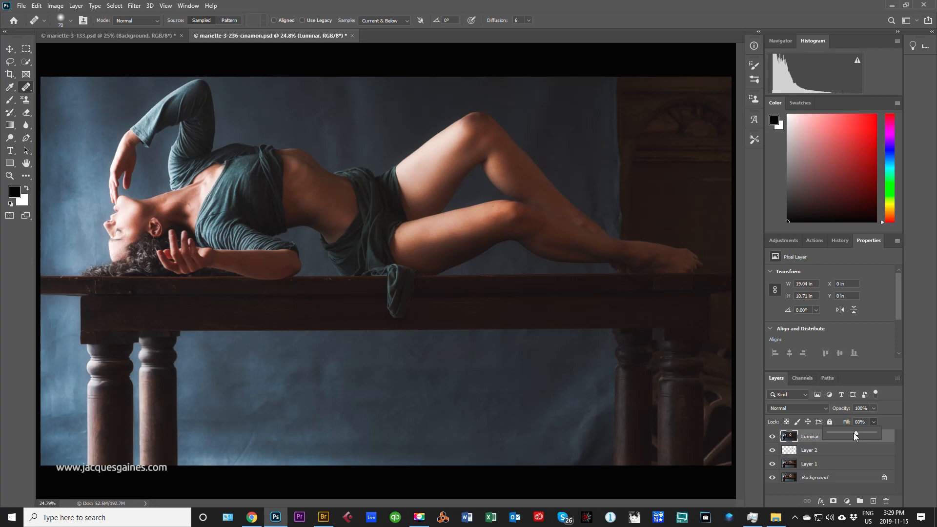
pyautogui.moveTo(869, 432); pyautogui.dragTo(879, 432)
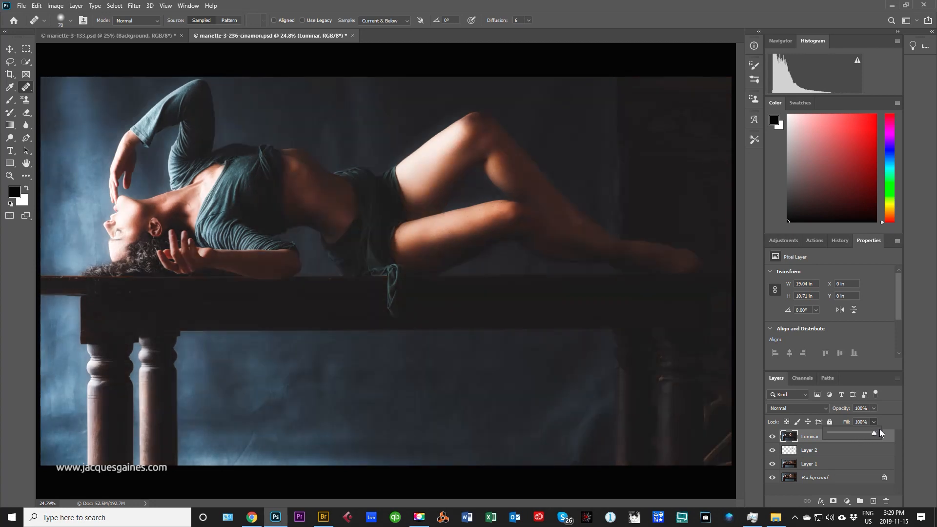